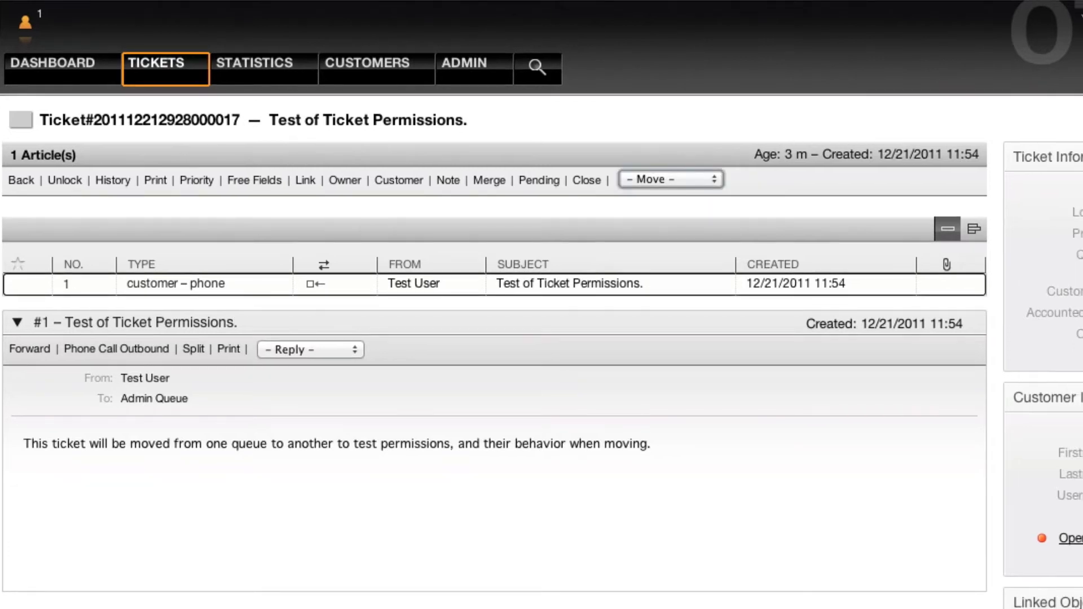
Pick Postmaster from the Move dropdown for the Test of Ticket Permissions ticket
{"action": "left_click", "coordinate": [690, 179]}
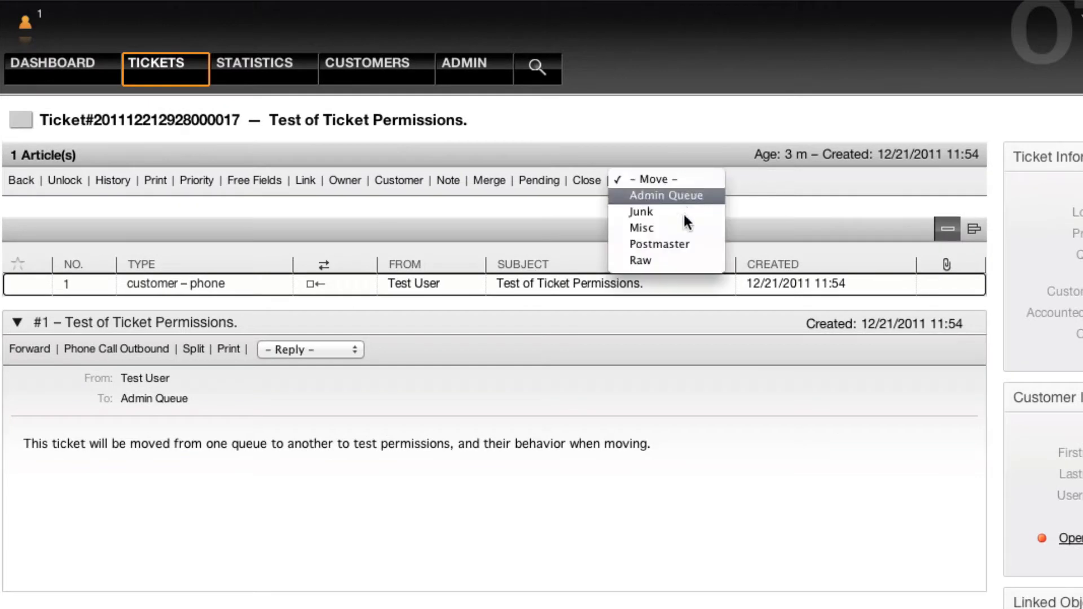
{"action": "left_click", "coordinate": [681, 246]}
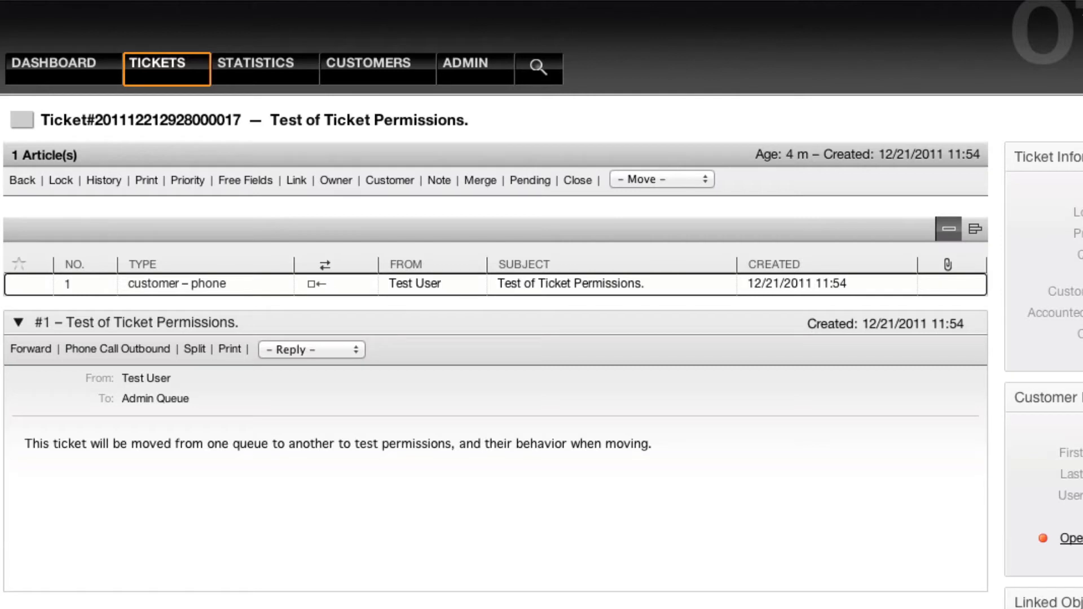
Go to Admin SysConfig and select the Ticket (789) config group
{"action": "left_click", "coordinate": [475, 79]}
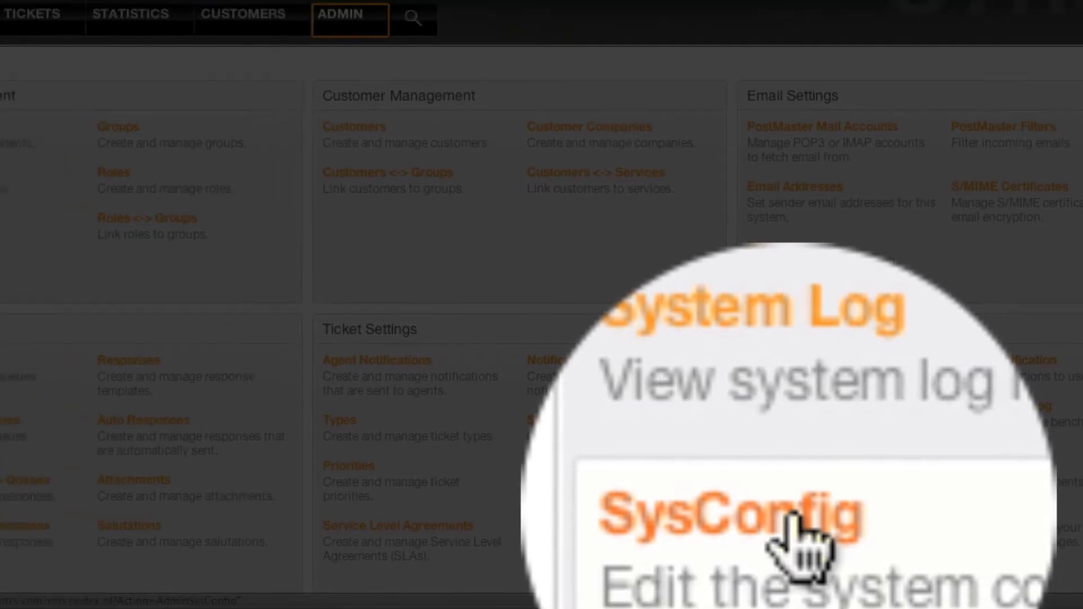
{"action": "left_click", "coordinate": [709, 490]}
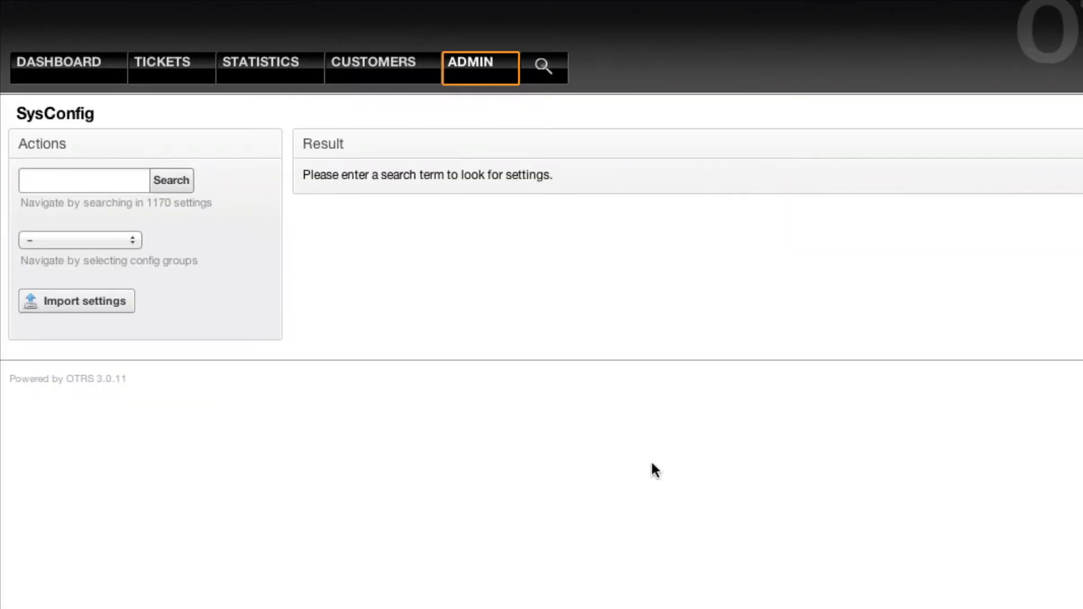
{"action": "left_click", "coordinate": [118, 239]}
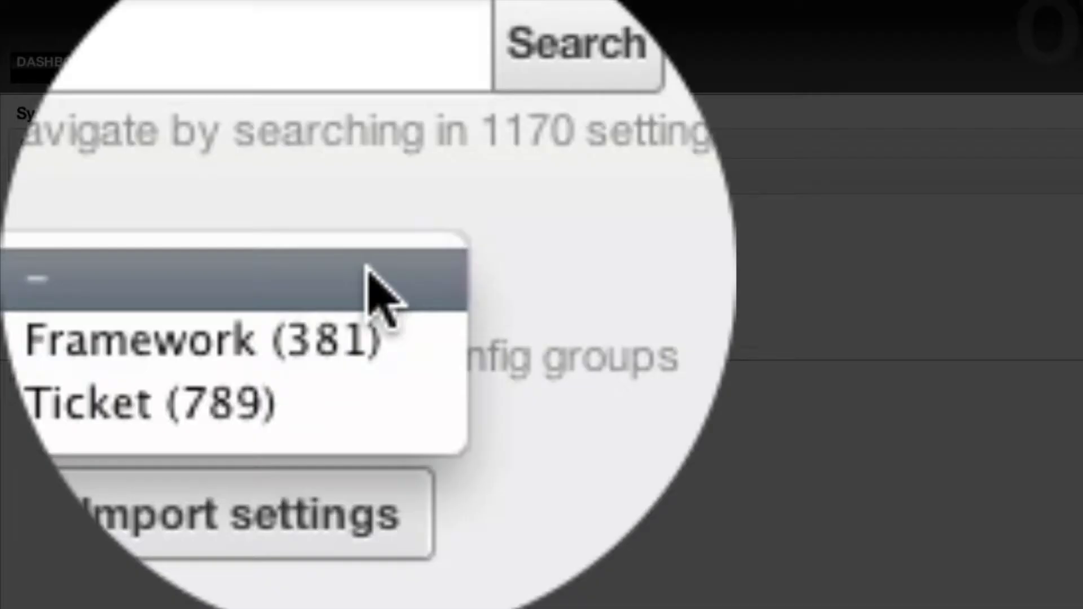
{"action": "left_click", "coordinate": [109, 272]}
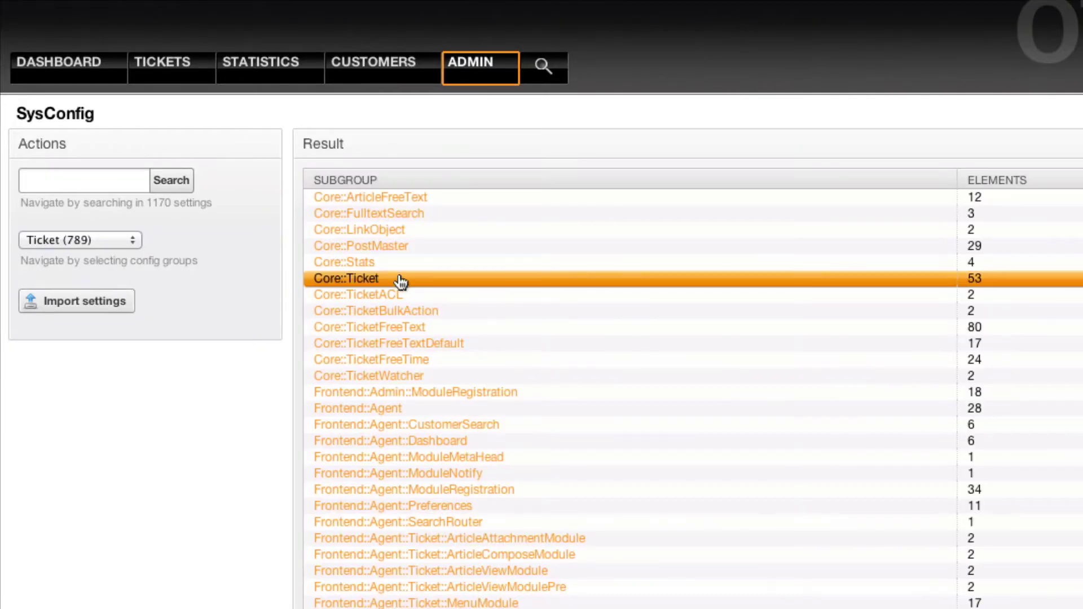
Enable Ticket::EventModulePost###120-ForceOwnerResetOnMove in the Core::Ticket settings
{"action": "left_click", "coordinate": [370, 277]}
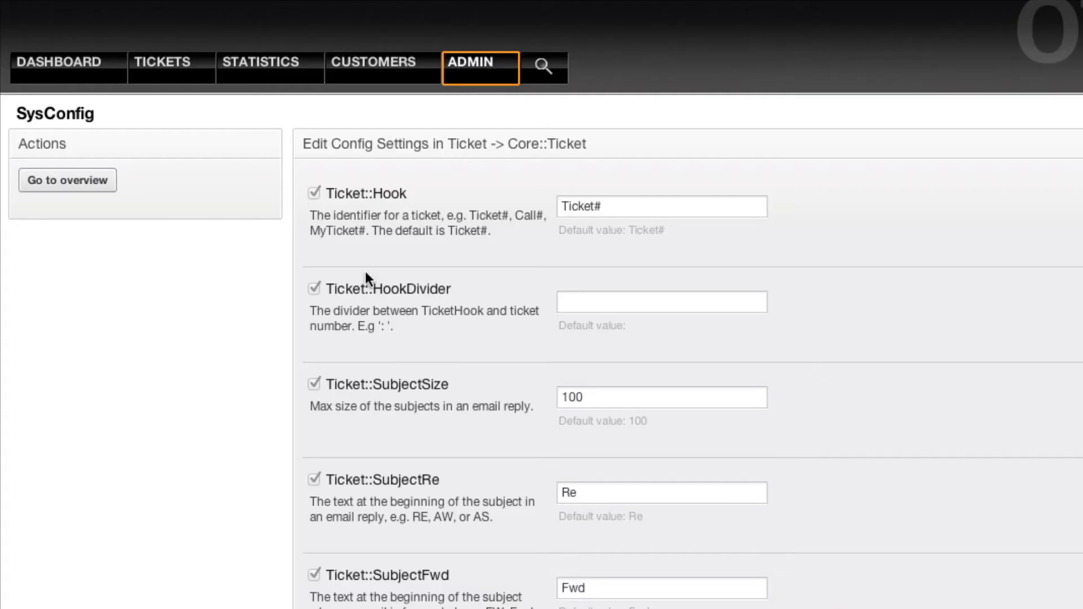
{"action": "scroll", "coordinate": [364, 272], "scroll_direction": "down", "scroll_amount": 20}
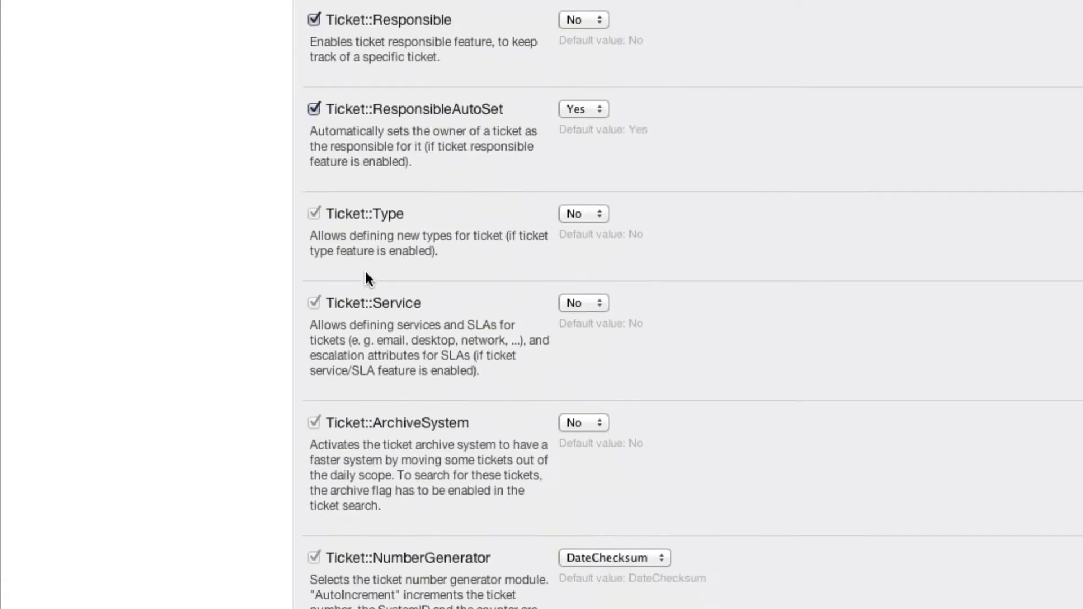
{"action": "scroll", "coordinate": [364, 270], "scroll_direction": "down", "scroll_amount": 20}
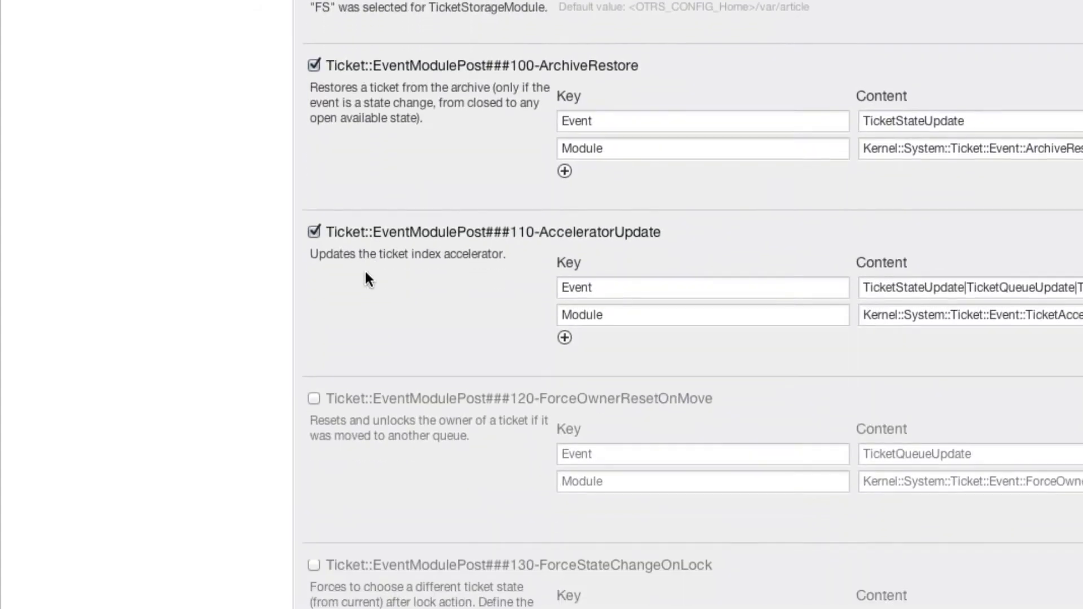
{"action": "scroll", "coordinate": [365, 277], "scroll_direction": "down", "scroll_amount": 3}
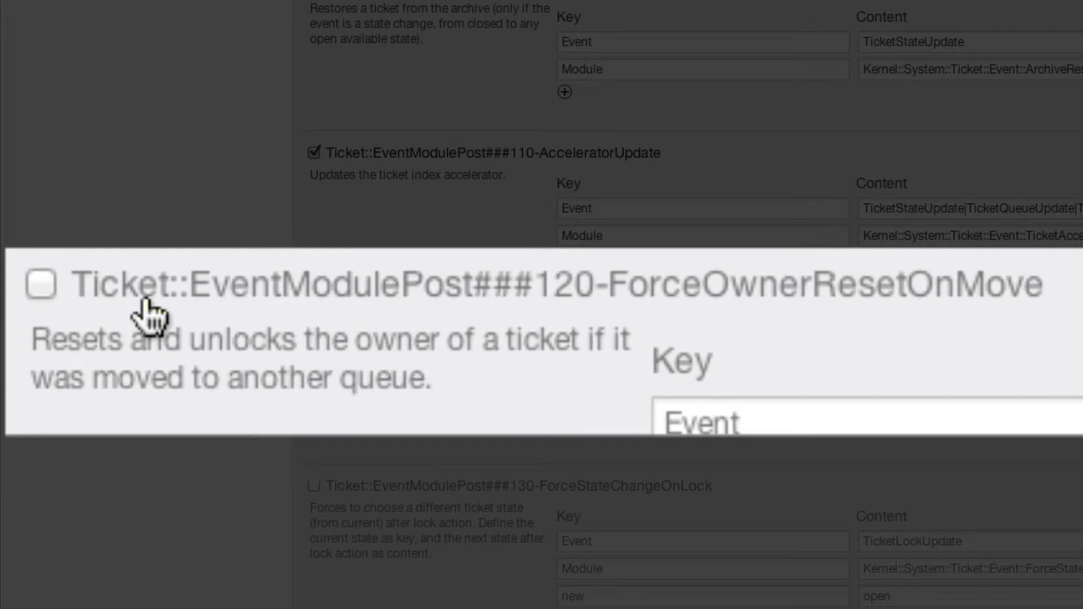
{"action": "left_click", "coordinate": [145, 300]}
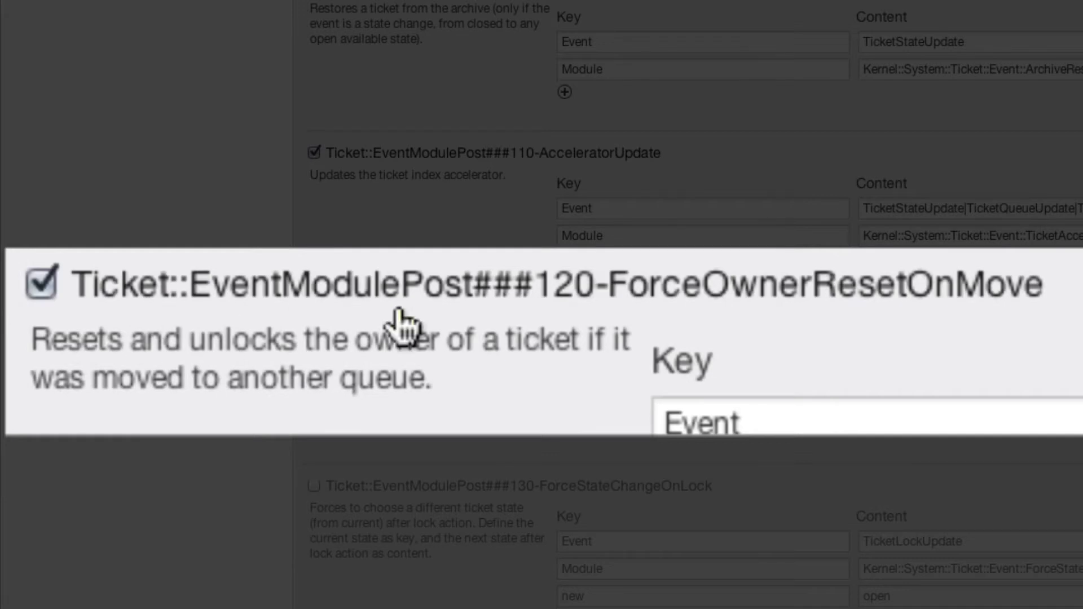
Reopen the Test of Ticket Permissions ticket from the Dashboard
{"action": "scroll", "coordinate": [710, 365], "scroll_direction": "down", "scroll_amount": 1}
{"action": "scroll", "coordinate": [710, 365], "scroll_direction": "down", "scroll_amount": 20}
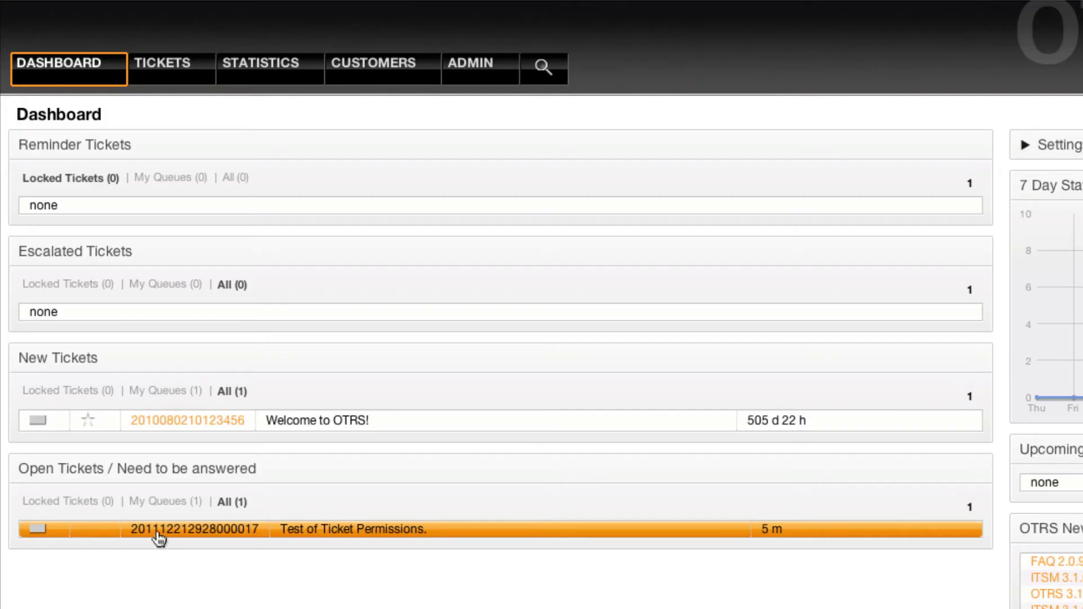
{"action": "left_click", "coordinate": [158, 536]}
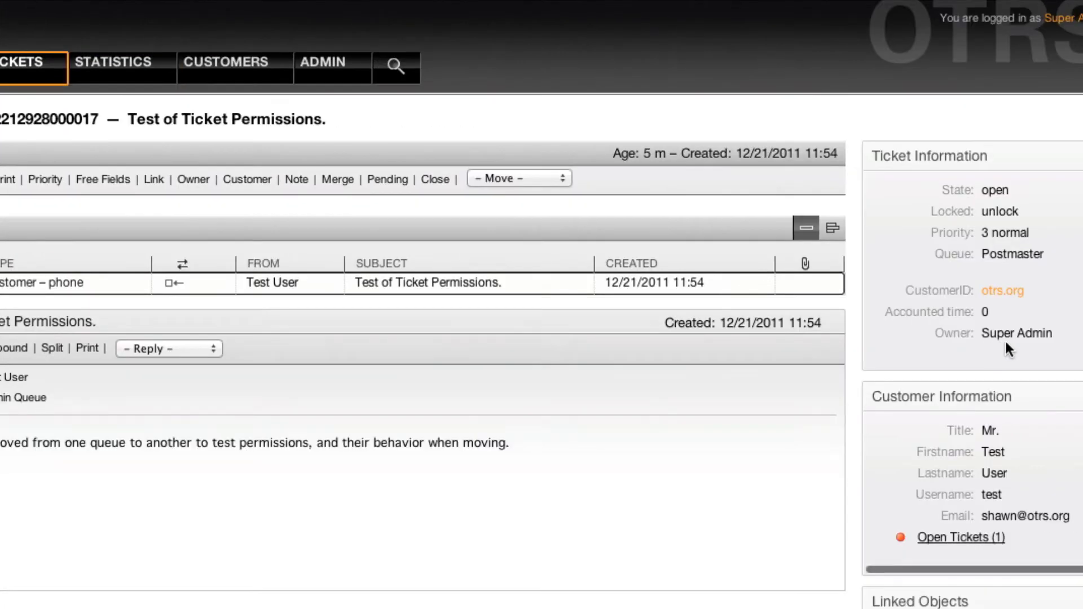
Move the Test of Ticket Permissions ticket from Postmaster to the Misc queue
{"action": "left_click", "coordinate": [526, 176]}
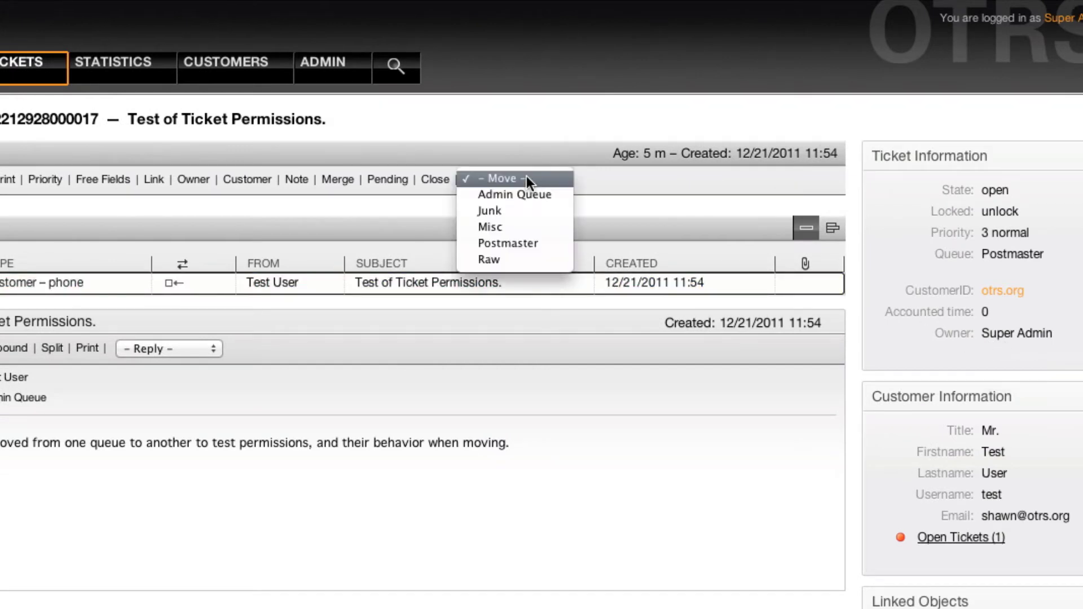
{"action": "left_click", "coordinate": [530, 226]}
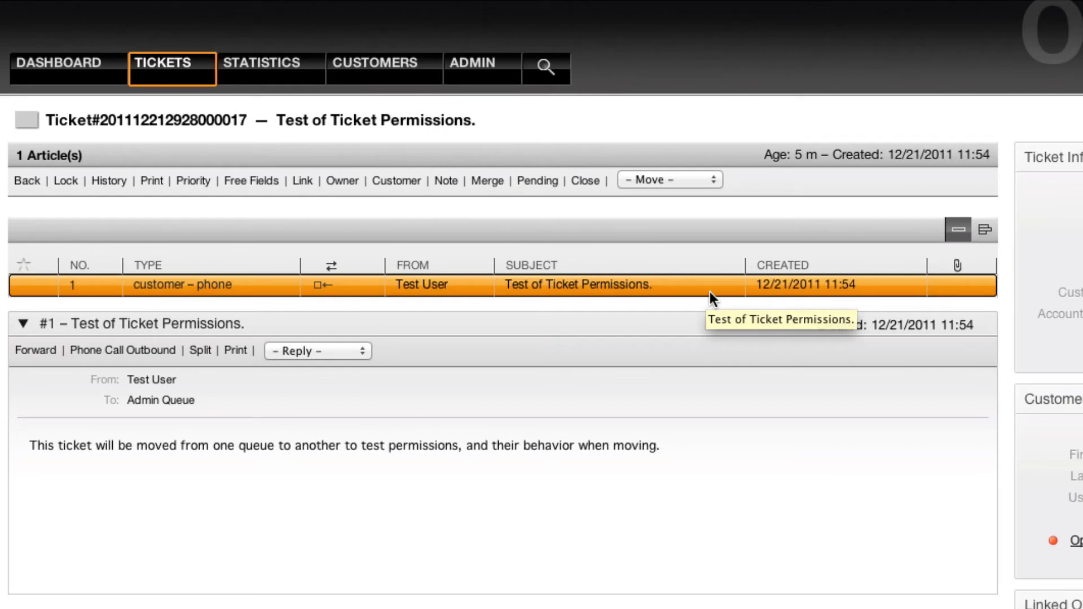
Move the ticket to the Admin Queue, then check the Dashboard's Open Tickets list
{"action": "left_click", "coordinate": [684, 178]}
{"action": "left_click", "coordinate": [681, 197]}
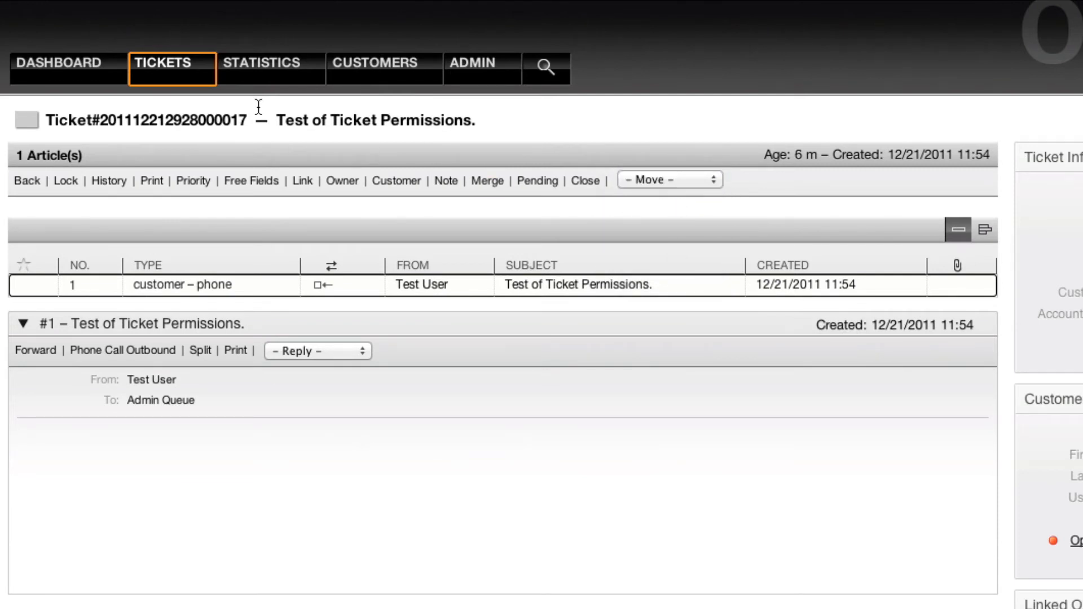
{"action": "left_click", "coordinate": [85, 67]}
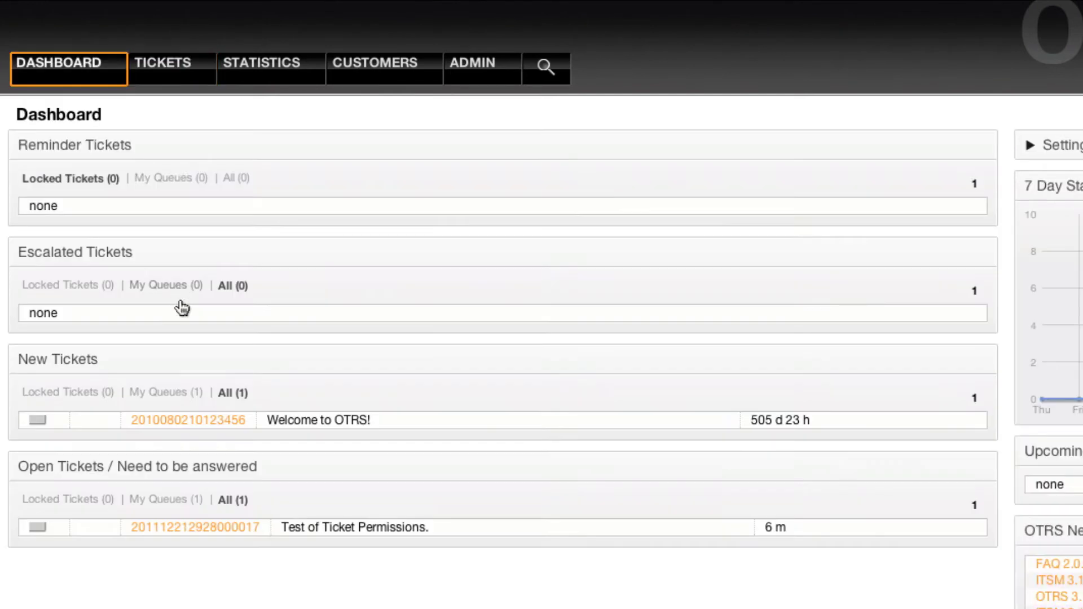
{"action": "scroll", "coordinate": [254, 440], "scroll_direction": "down", "scroll_amount": 1}
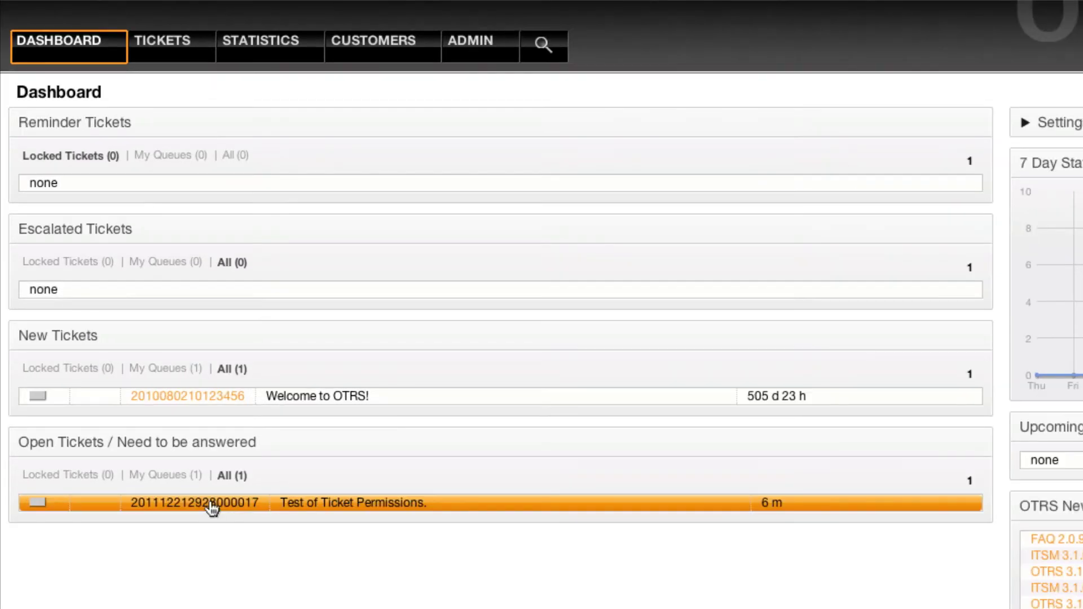
Move the ticket to Postmaster as admin, then lock it as the first-level agent
{"action": "left_click", "coordinate": [209, 505]}
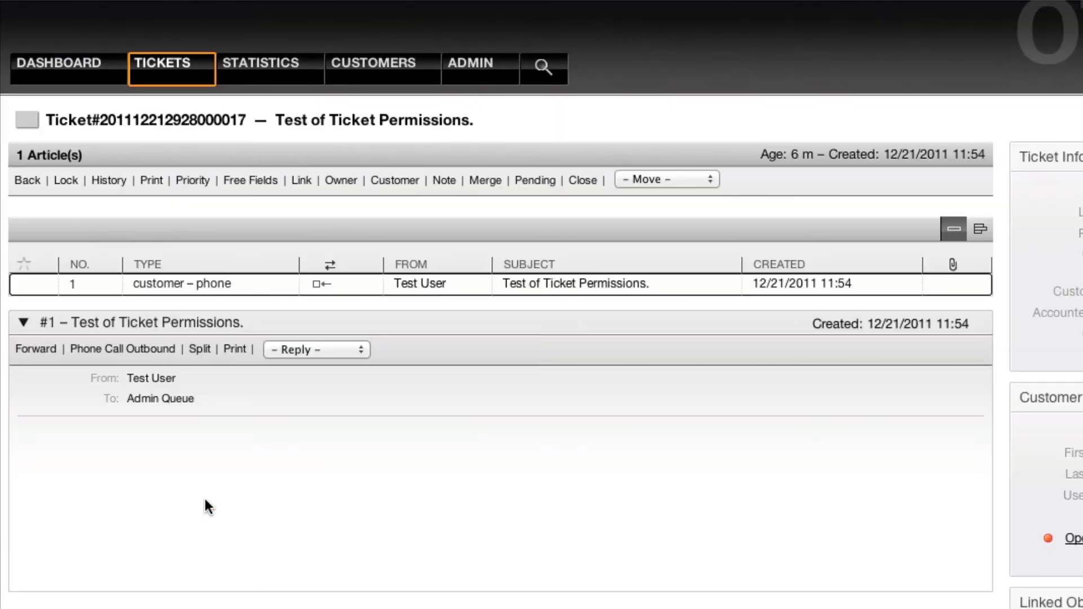
{"action": "left_click", "coordinate": [640, 179]}
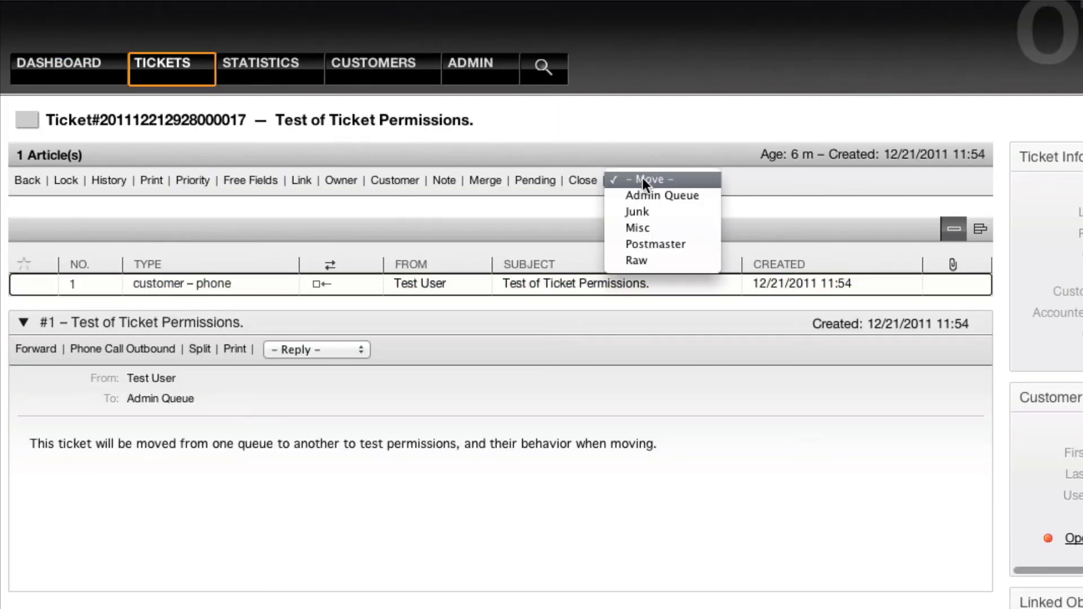
{"action": "left_click", "coordinate": [647, 243]}
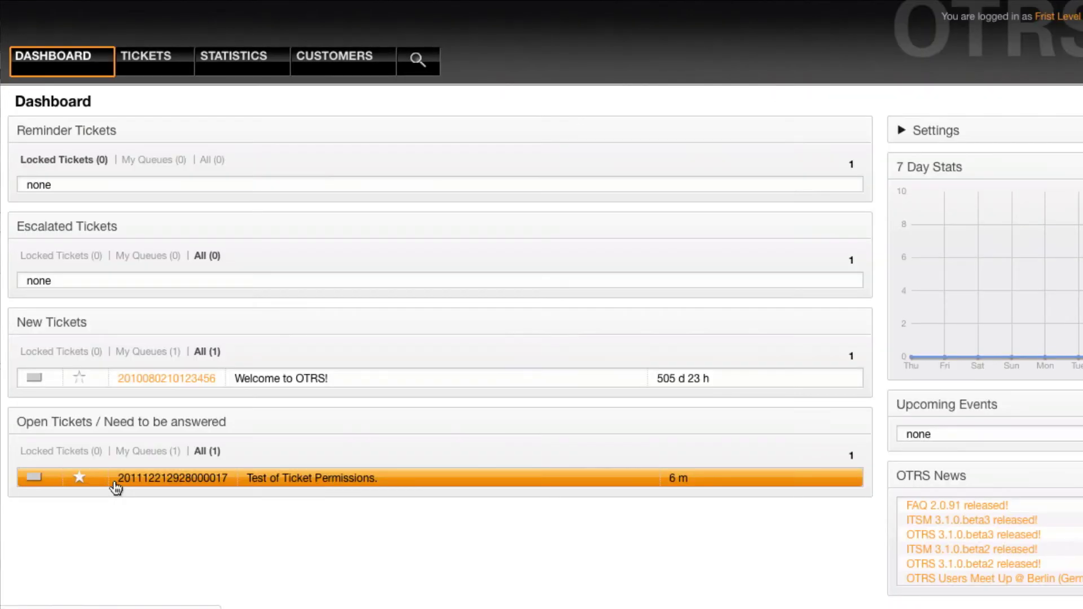
{"action": "left_click", "coordinate": [115, 484]}
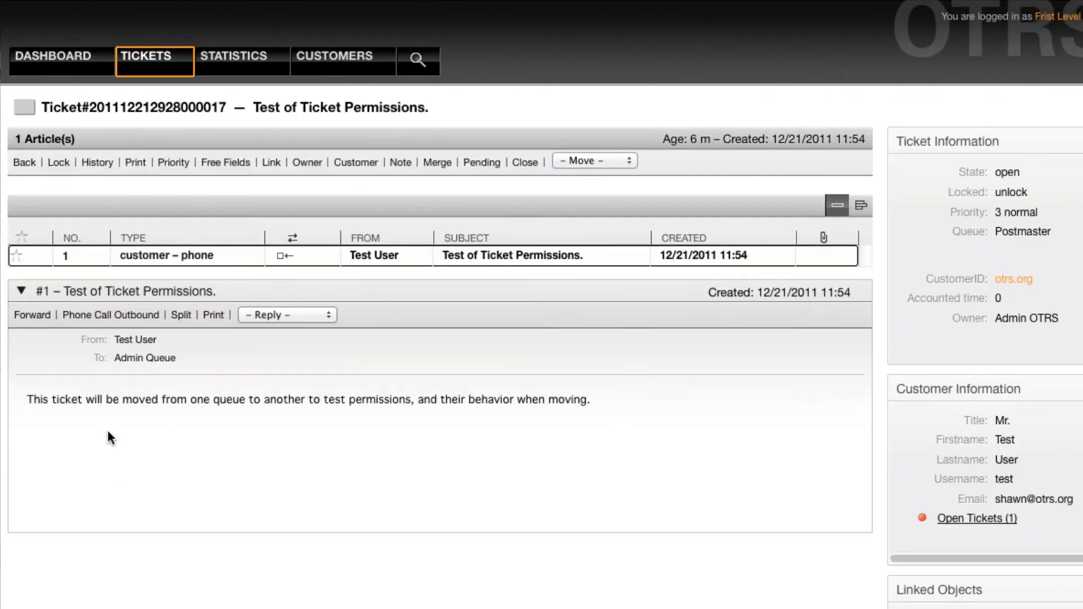
{"action": "left_click", "coordinate": [59, 163]}
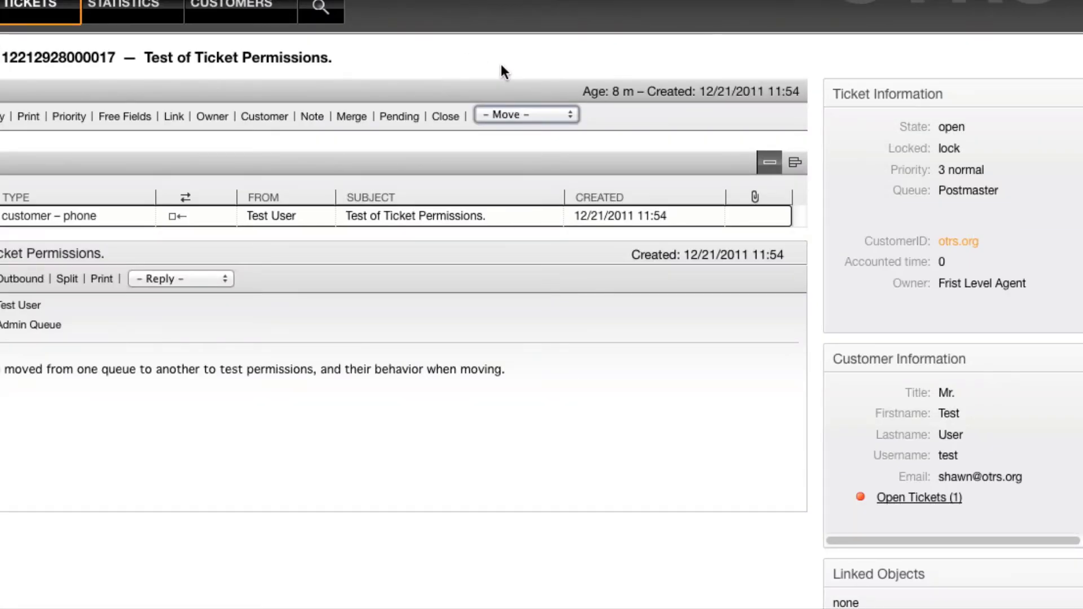
Move the ticket to the Admin Queue and highlight its new queue value
{"action": "left_click", "coordinate": [510, 113]}
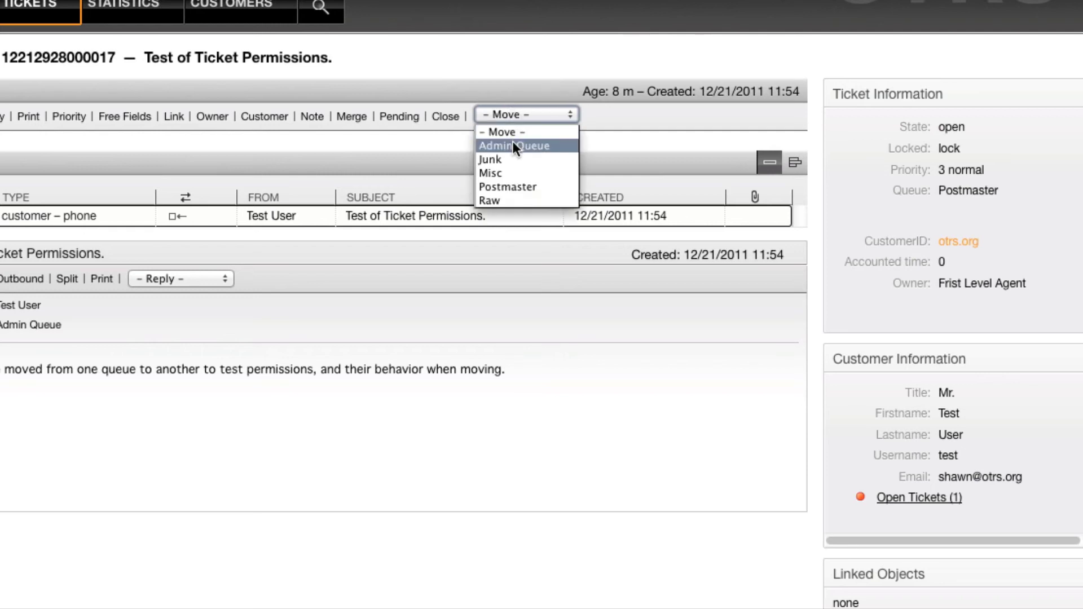
{"action": "left_click", "coordinate": [512, 146]}
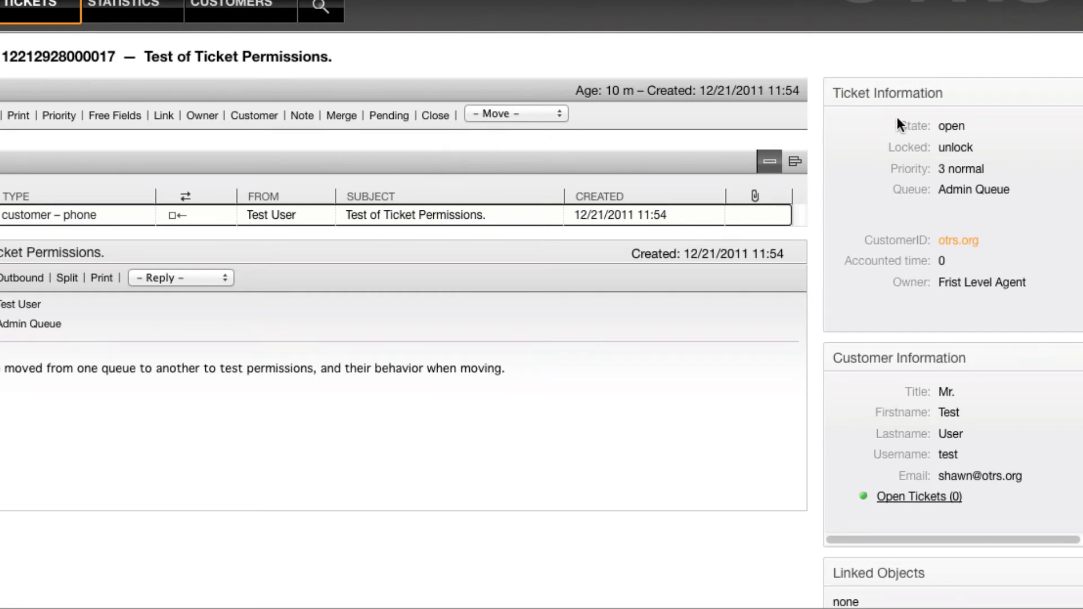
{"action": "left_click_drag", "start_coordinate": [936, 189], "coordinate": [1013, 191]}
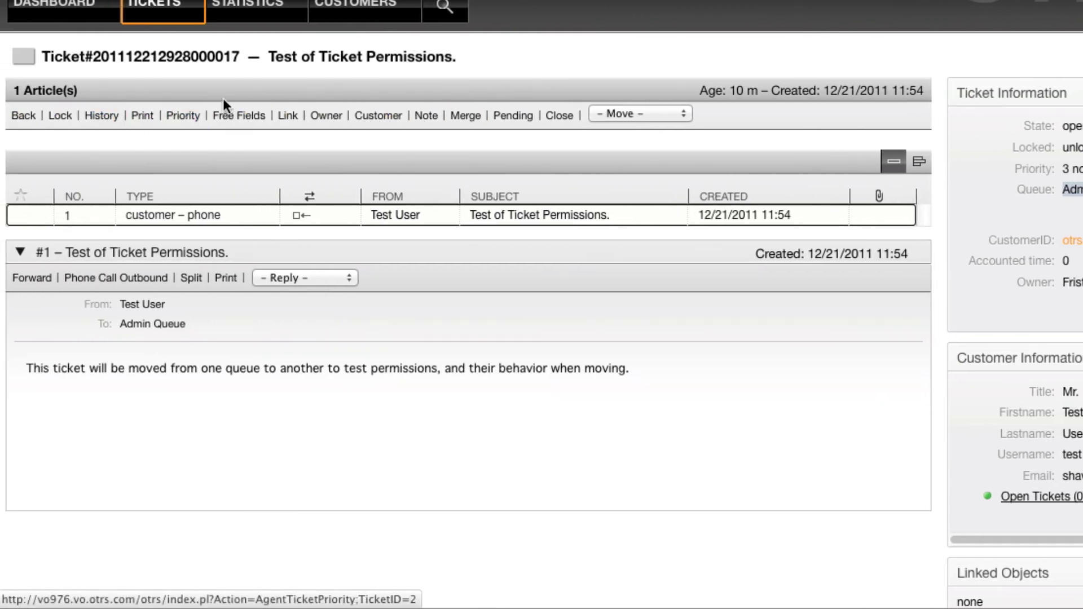
{"action": "scroll", "coordinate": [69, 85], "scroll_direction": "up", "scroll_amount": 2}
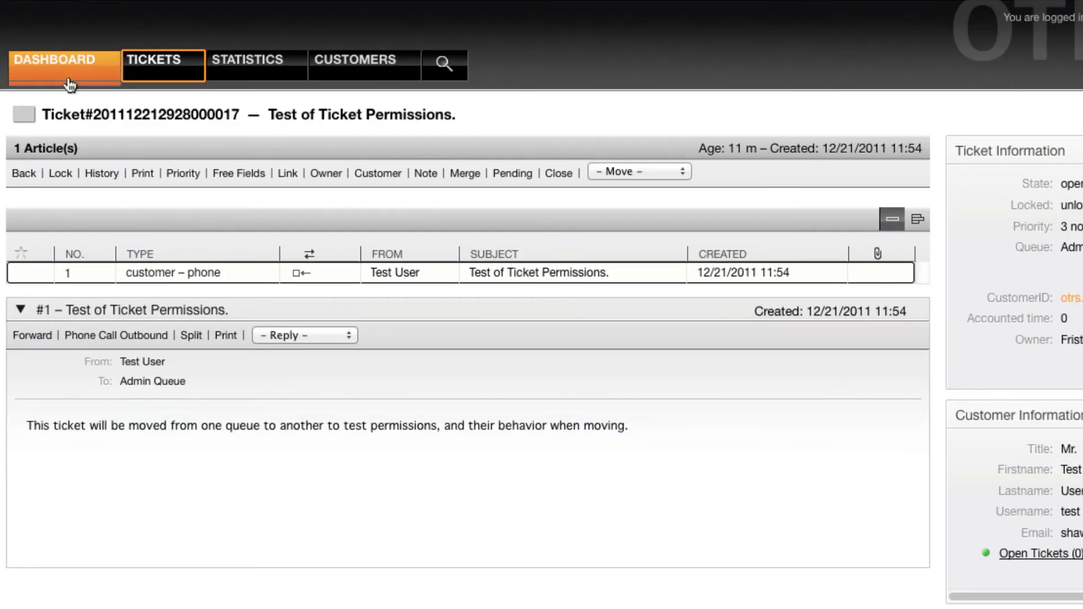
Open the ticket search from the Dashboard and remove the default Fulltext and Ticket# criteria
{"action": "left_click", "coordinate": [69, 85]}
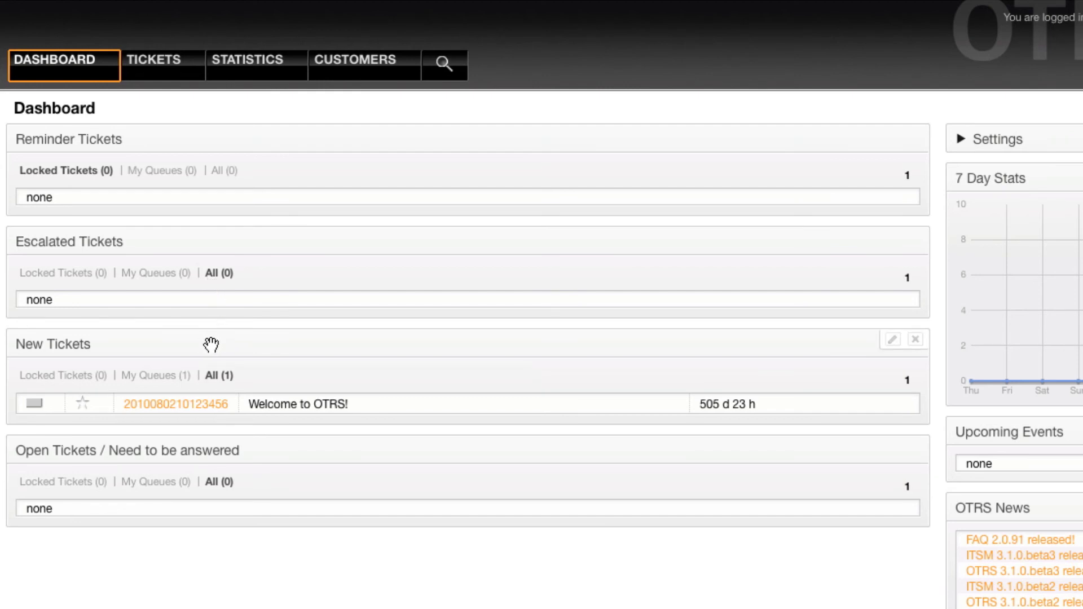
{"action": "left_click", "coordinate": [455, 76]}
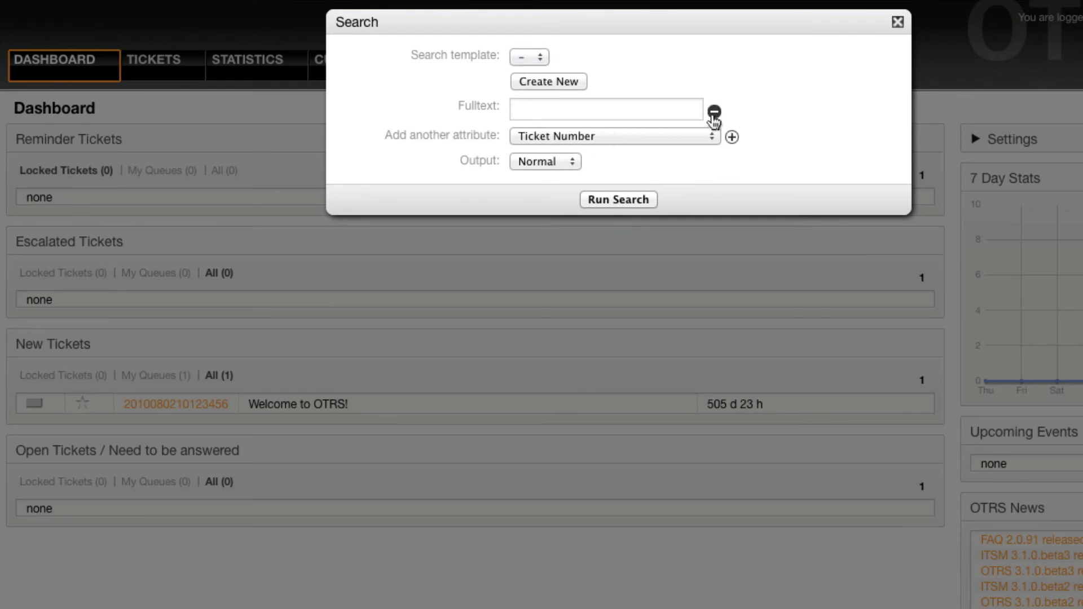
{"action": "left_click", "coordinate": [714, 111]}
{"action": "left_click", "coordinate": [732, 107]}
{"action": "left_click", "coordinate": [714, 110]}
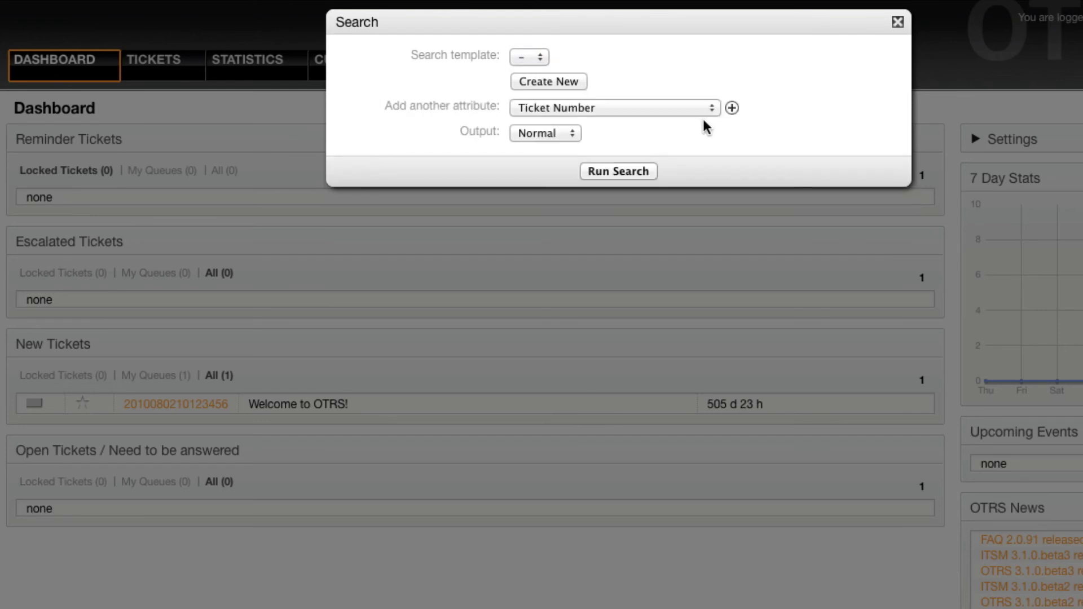
Search for tickets whose Owner is the first-level agent
{"action": "left_click", "coordinate": [704, 110]}
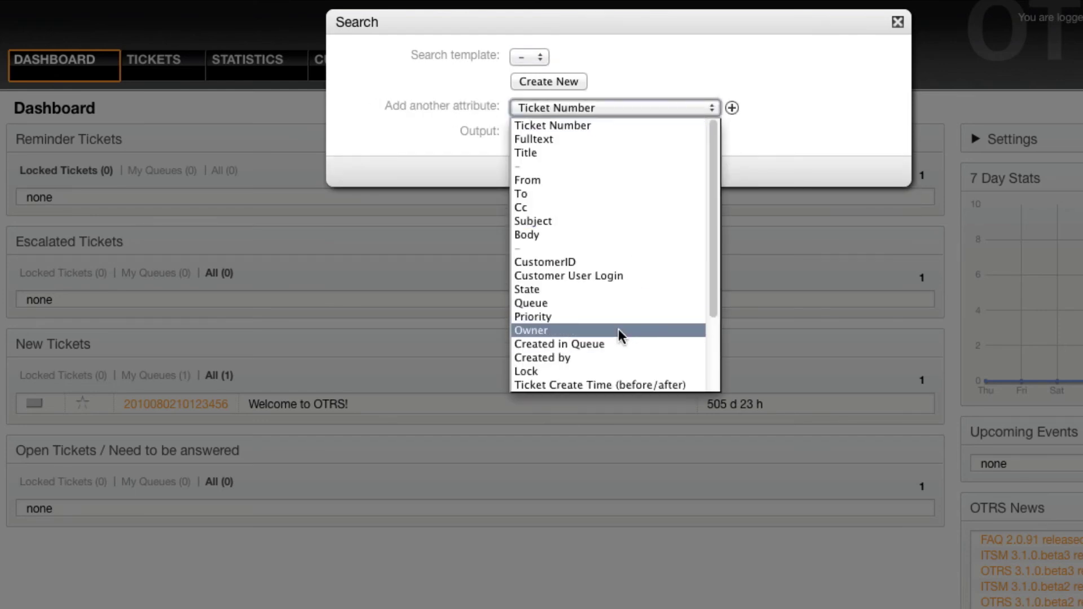
{"action": "left_click", "coordinate": [619, 330]}
{"action": "left_click", "coordinate": [731, 109]}
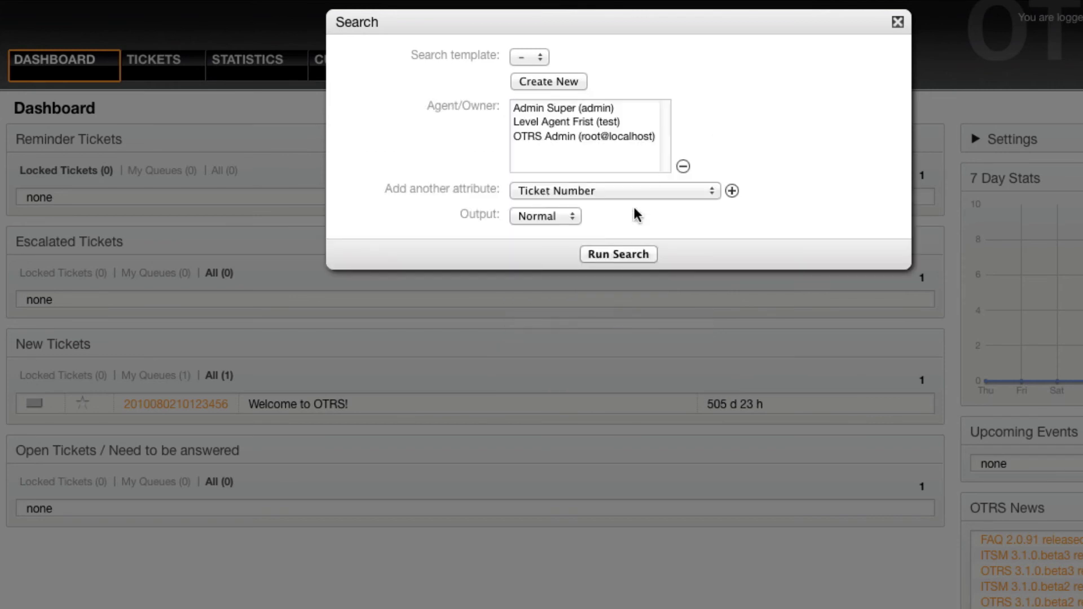
{"action": "left_click", "coordinate": [600, 123]}
{"action": "left_click", "coordinate": [608, 254]}
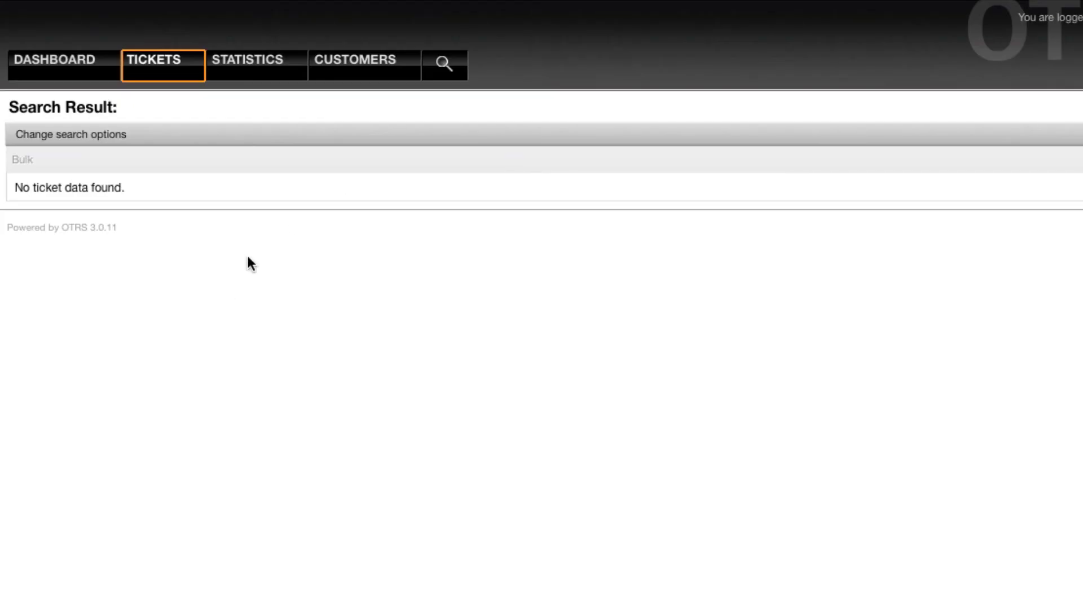
Return to the ticket's Zoom - Ticket - OTRS page through the browser's Back history
{"action": "left_click", "coordinate": [43, 9]}
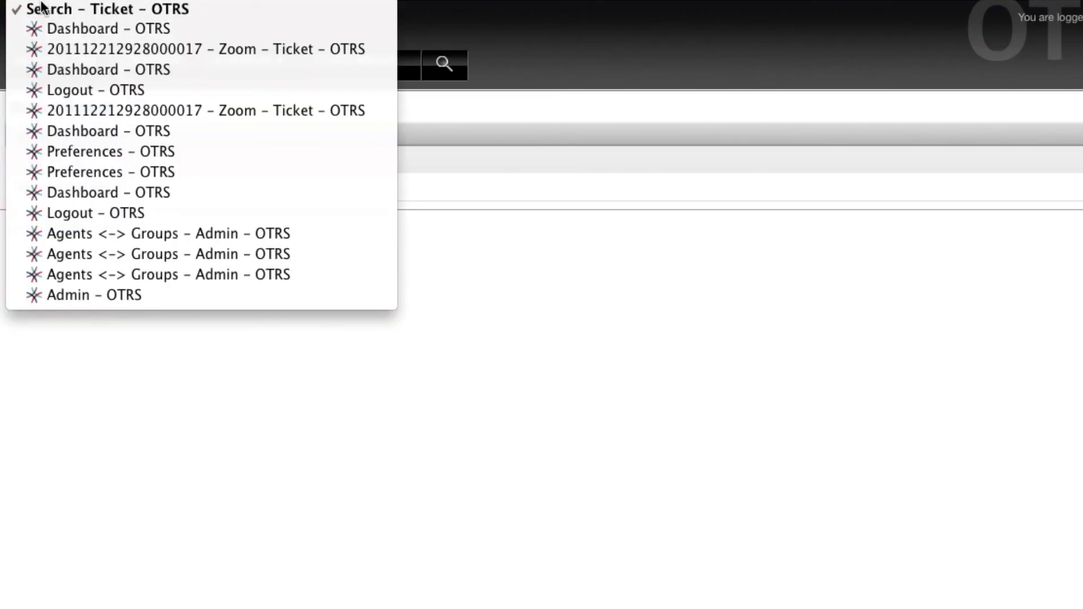
{"action": "left_click", "coordinate": [67, 53]}
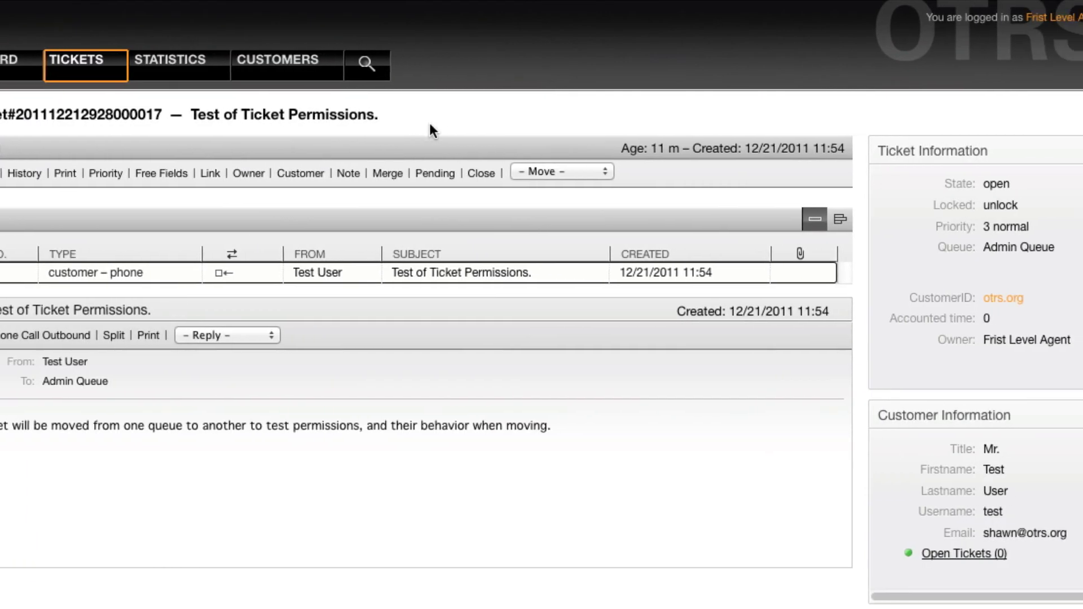